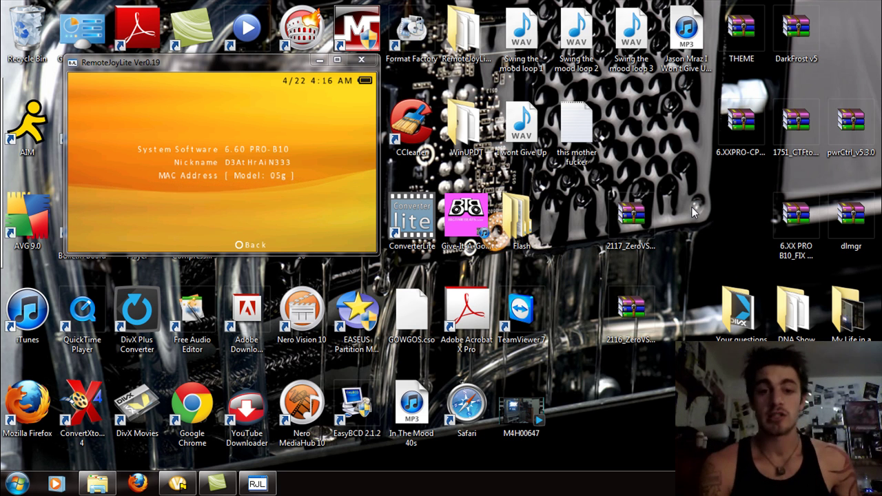
- Skip scanning Removable Disk (I:) and open the 2117_ZeroVSH_Patcher_v0.1[SRC] archive from the desktop, dismissing the licence reminder
left_click(631, 219)
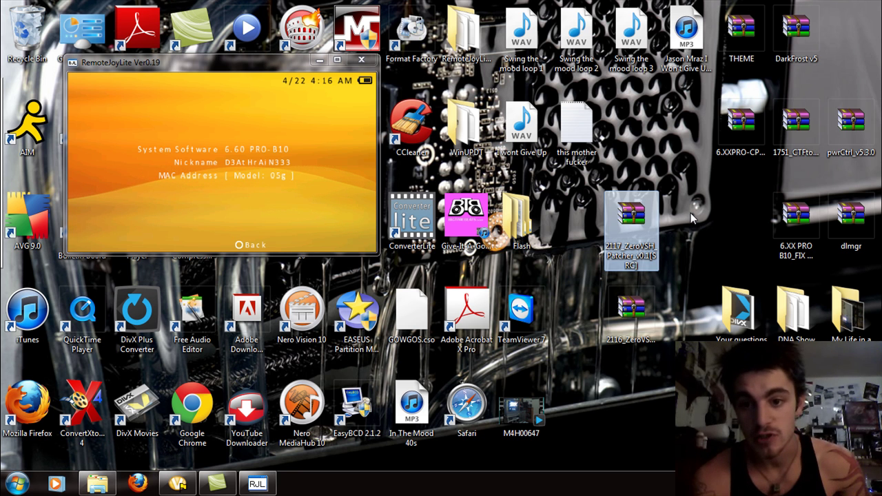
left_click(647, 303)
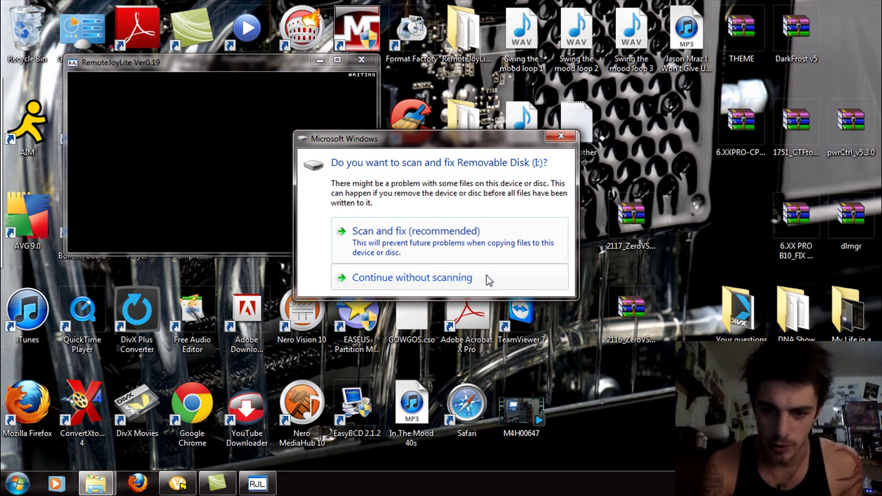
left_click(488, 278)
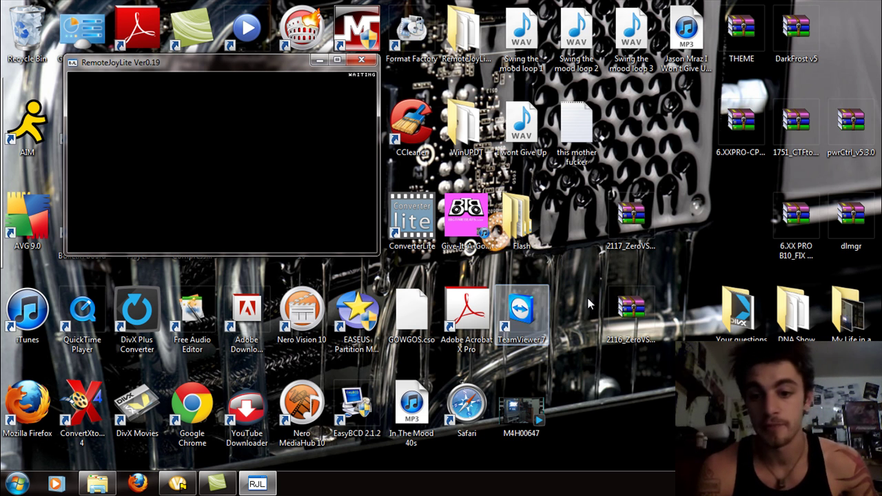
left_click(628, 249)
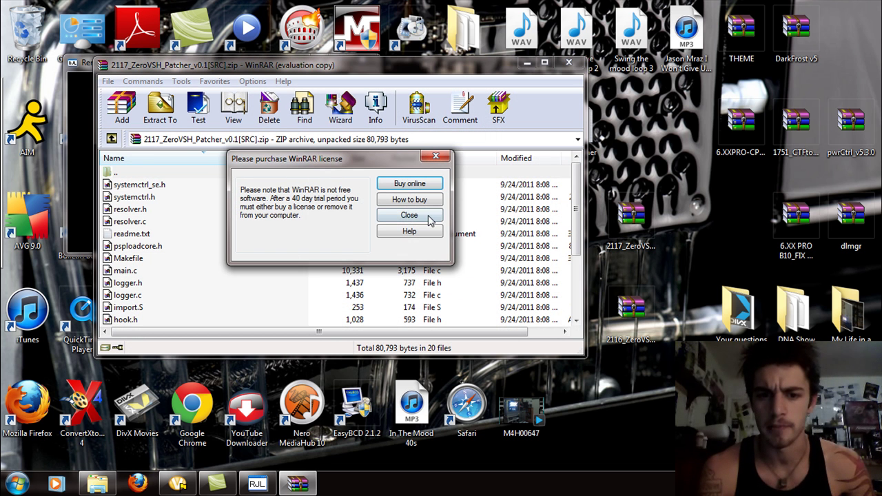
left_click(430, 216)
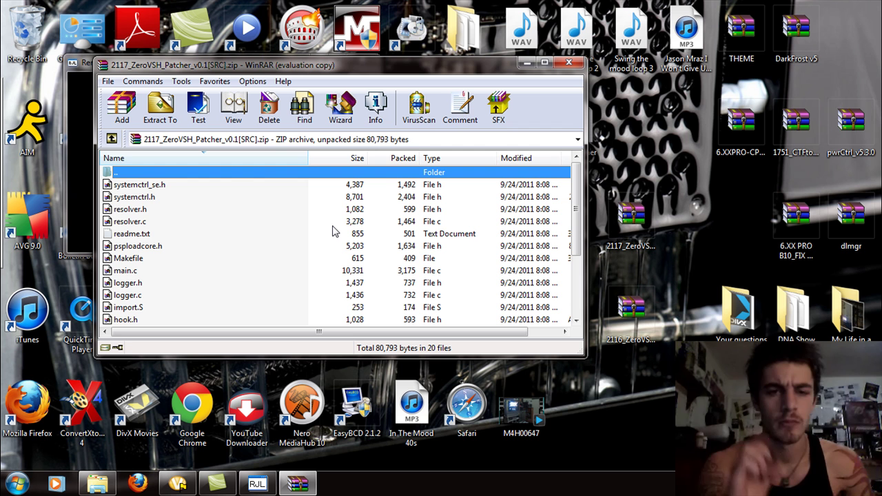
- Read the archive's readme.txt for the installation instructions, close it and move the archive window aside
double_click(120, 235)
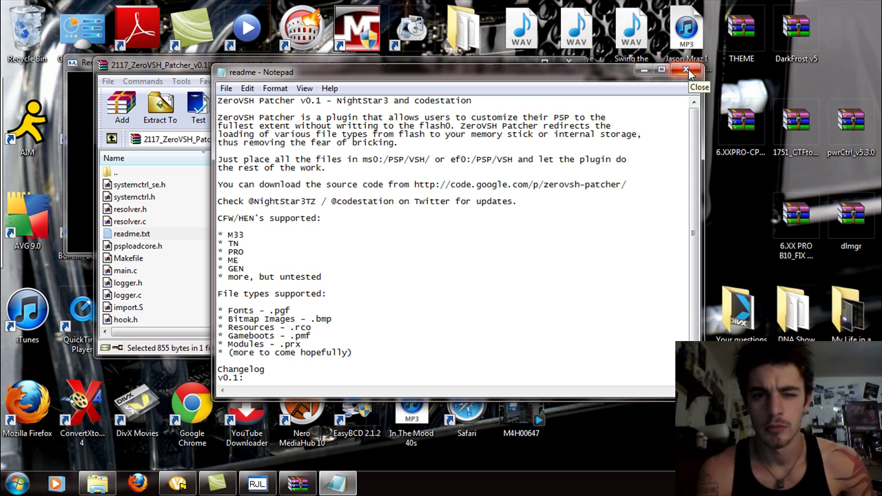
left_click(686, 71)
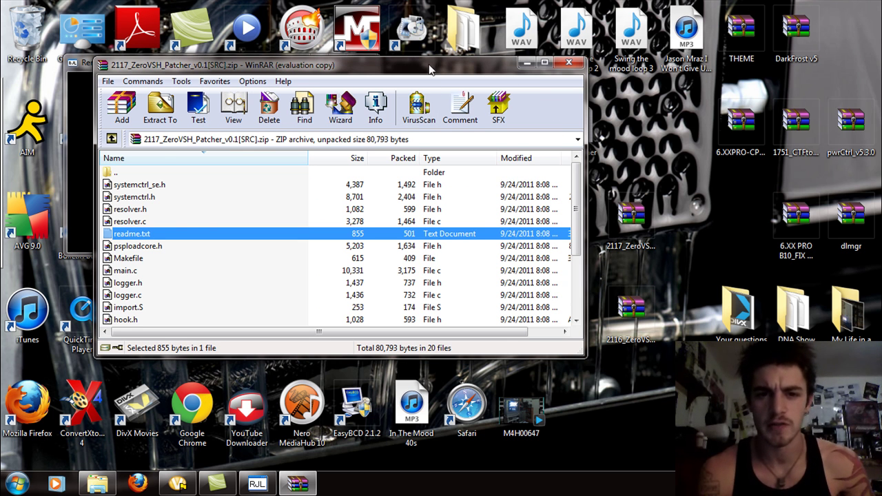
left_click_drag(428, 67, 650, 37)
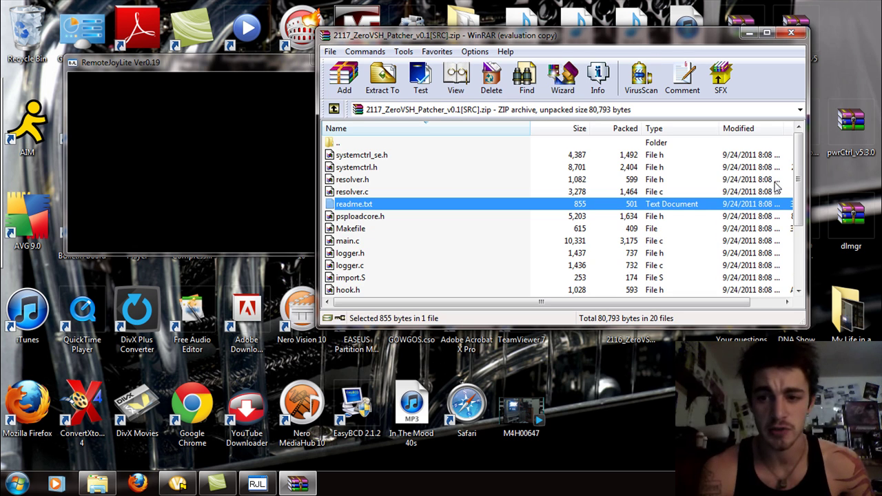
left_click_drag(797, 189, 801, 169)
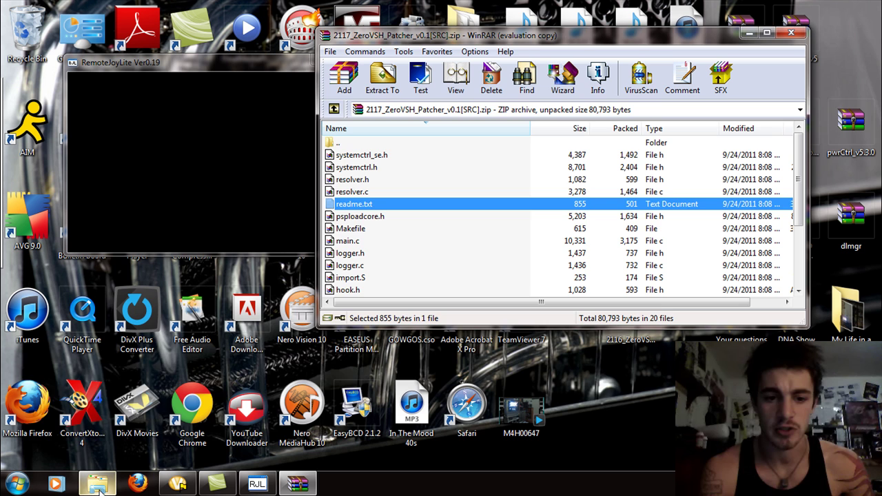
- Open the PSP folder on Removable Disk (I:) in the file browser
left_click(97, 484)
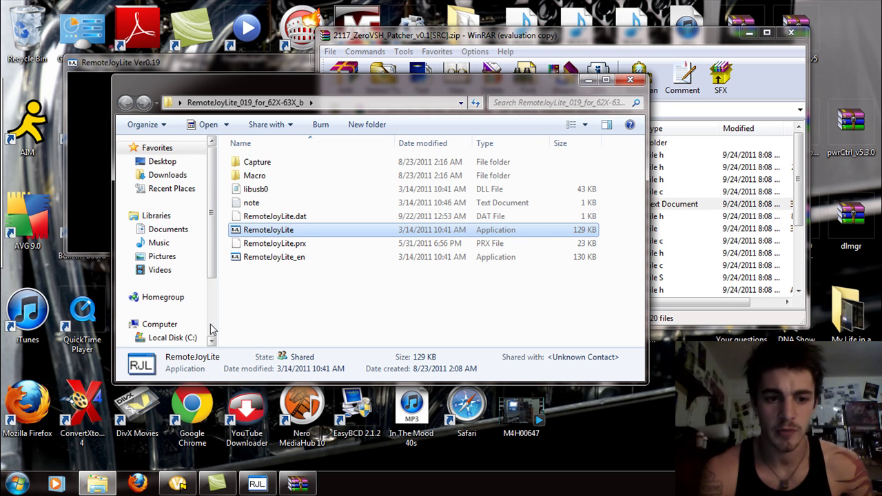
scroll(212, 331, "down", 2)
left_click(173, 278)
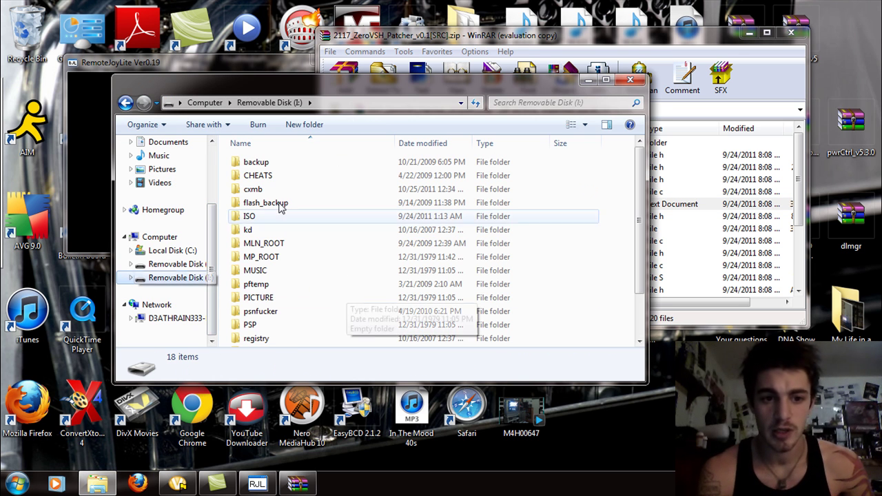
double_click(253, 328)
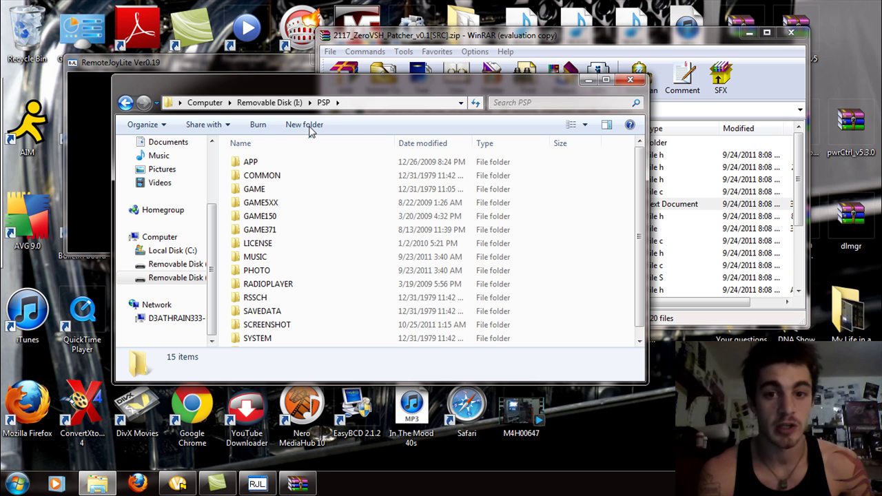
- Recheck in readme.txt where the plugin's files belong, and return to the PSP folder
left_click(702, 36)
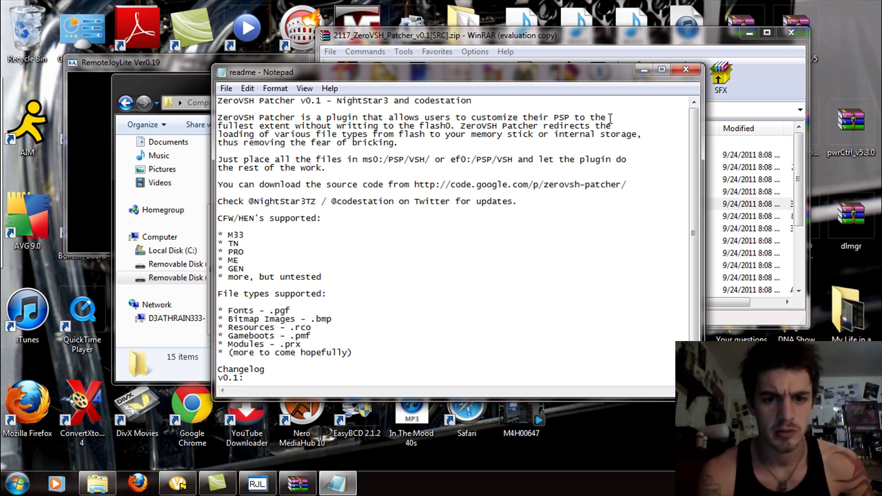
left_click(686, 71)
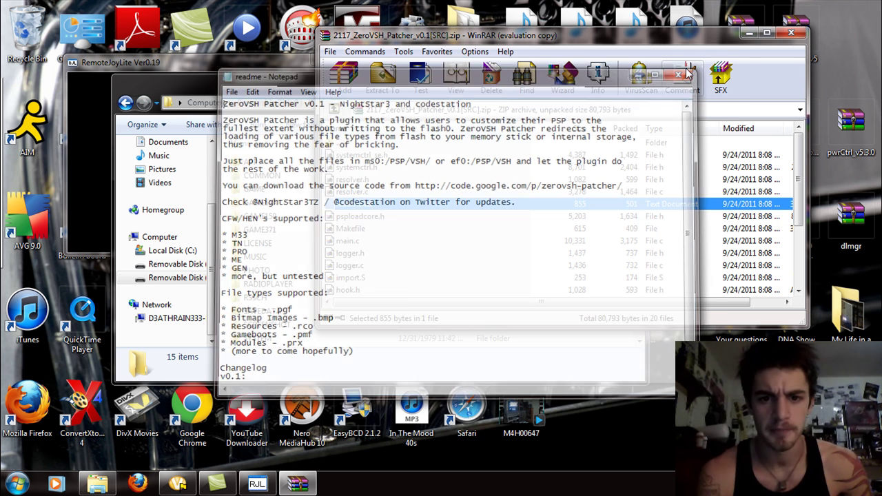
left_click(291, 348)
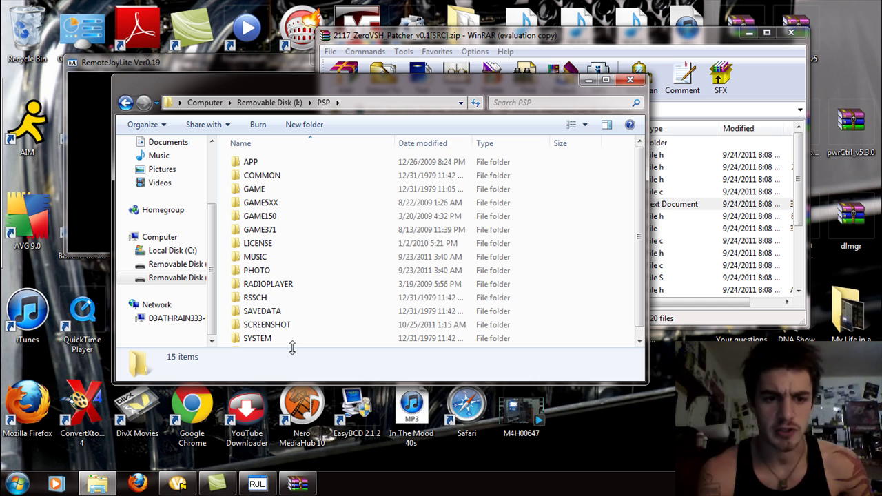
- Create a new folder named VSH inside the PSP folder
left_click_drag(638, 224, 639, 253)
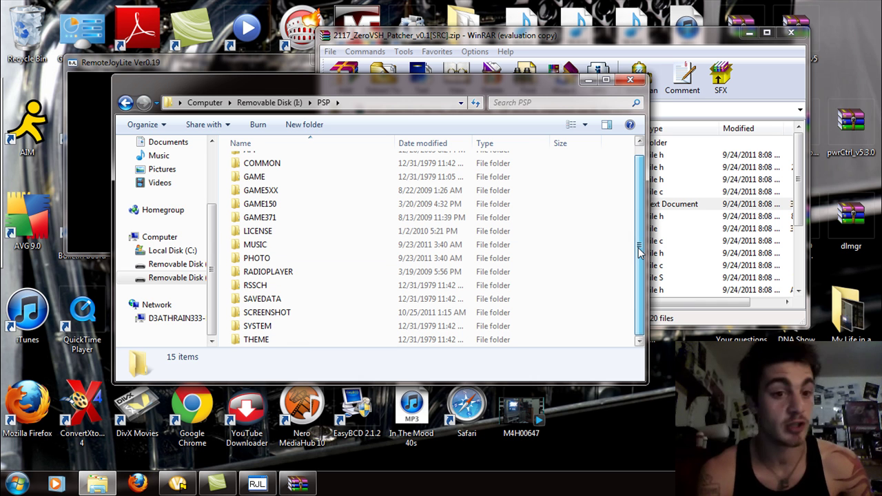
left_click(304, 125)
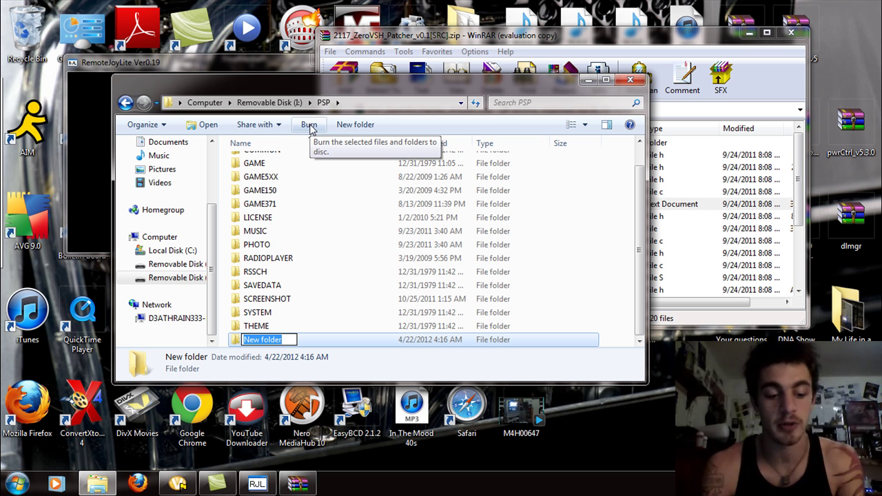
type("VSH")
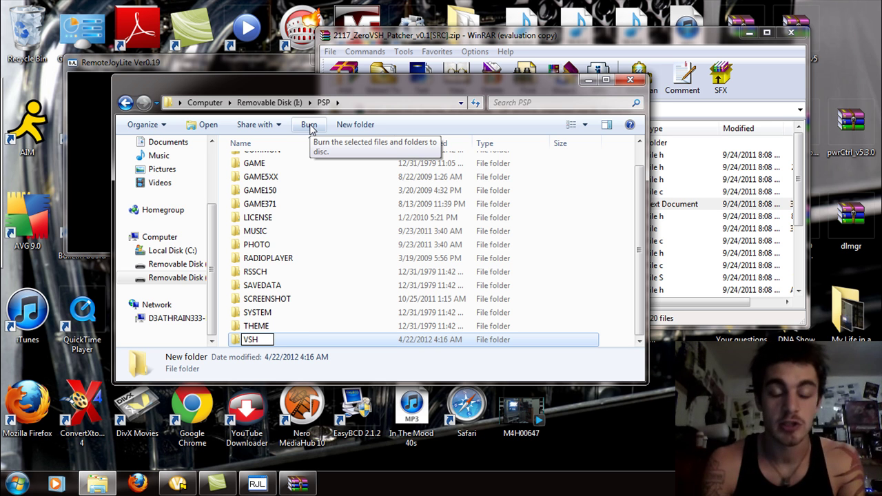
key("Return")
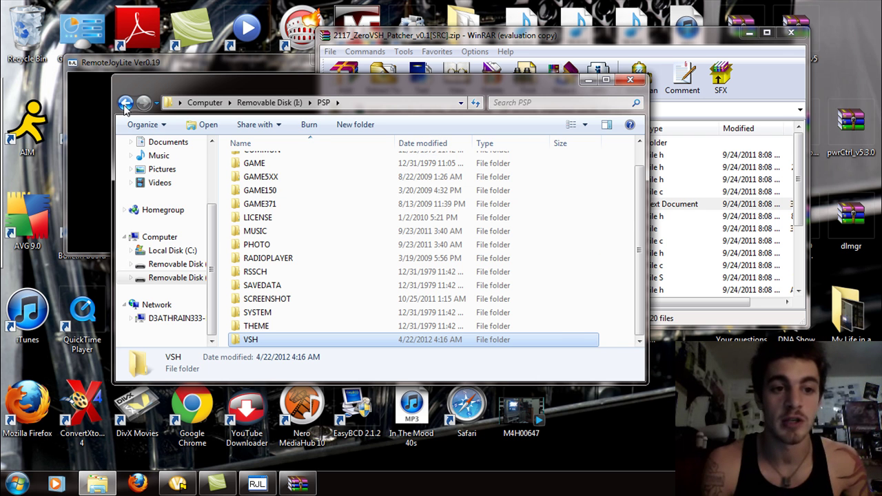
- Go back to the root of Removable Disk (I:) and open the VSH folder through PSP
left_click(125, 104)
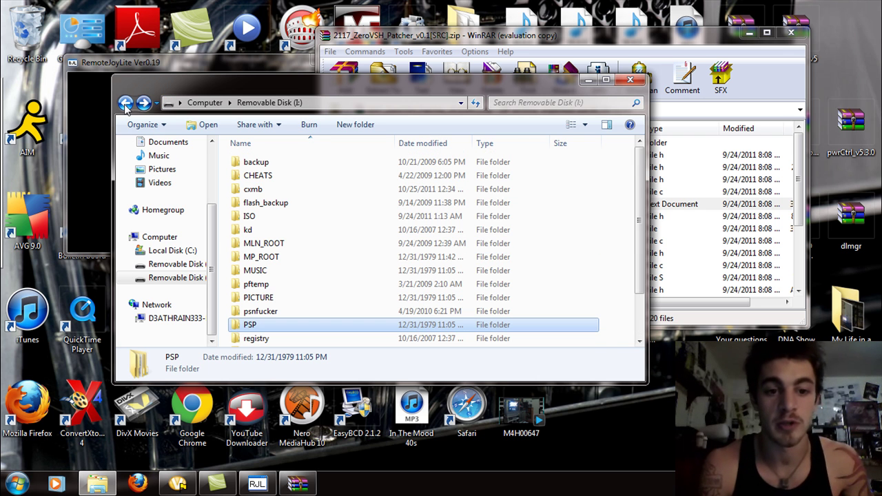
double_click(249, 325)
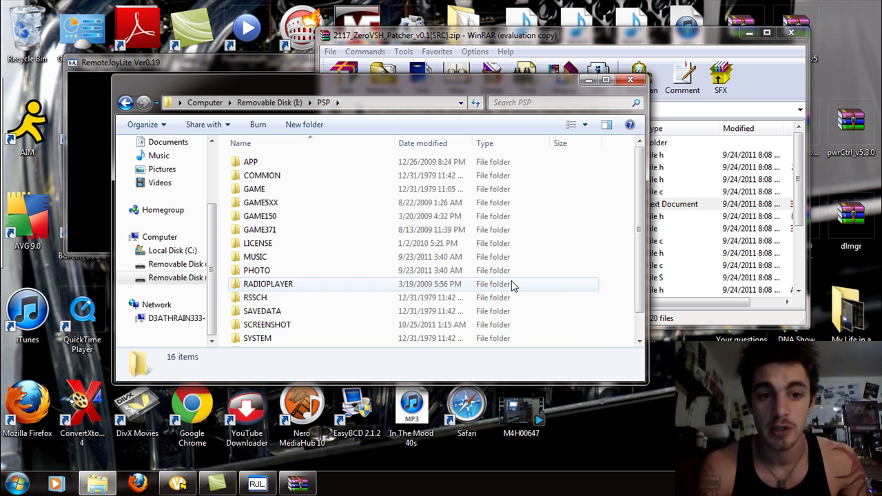
scroll(639, 341, "down", 1)
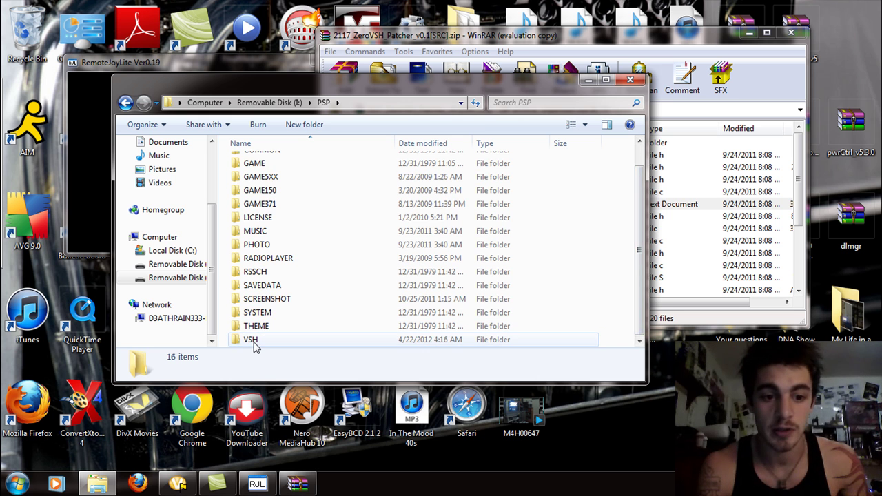
double_click(253, 342)
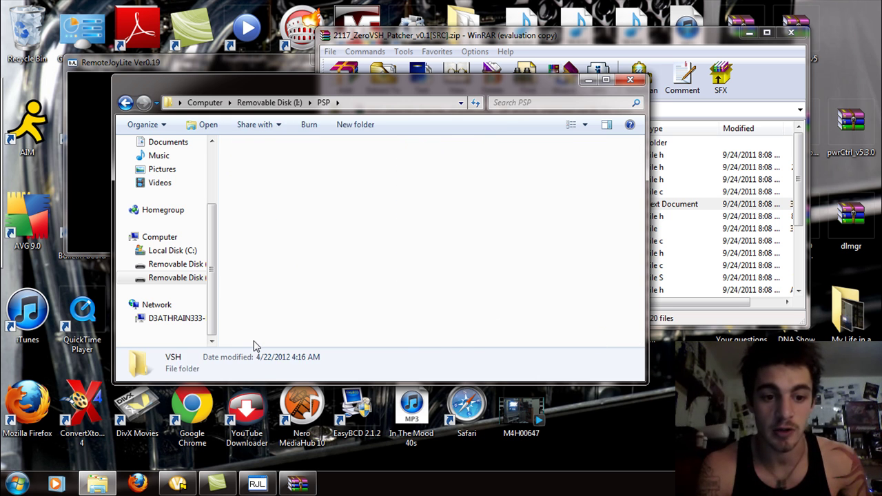
- Copy all files from the ZeroVSH Patcher archive into the VSH folder and look over the pasted files
left_click(721, 41)
left_click(384, 156)
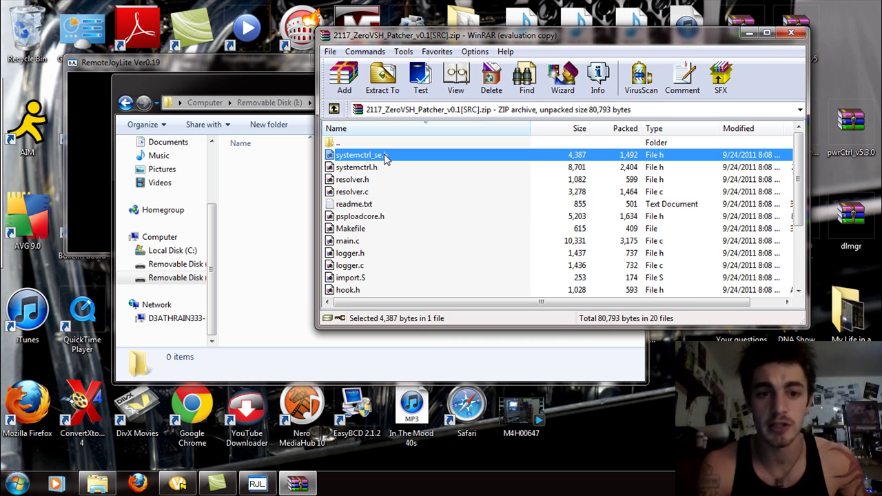
left_click_drag(801, 200, 799, 260)
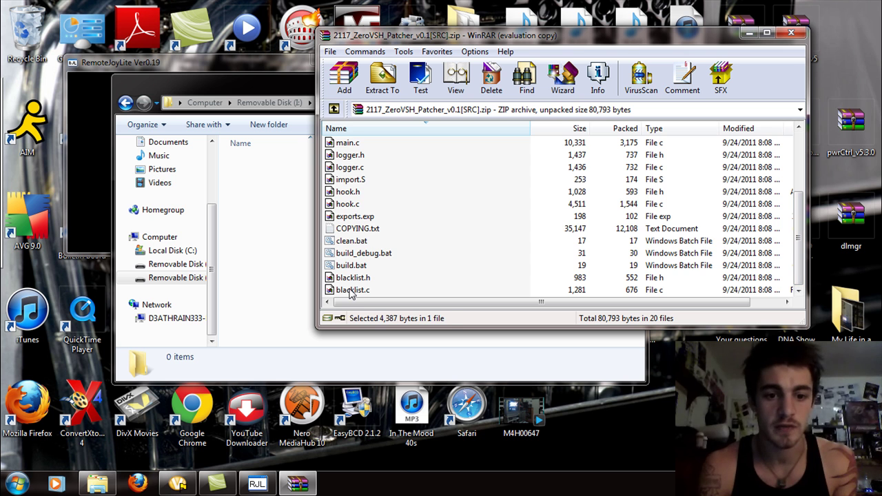
key("ctrl+a")
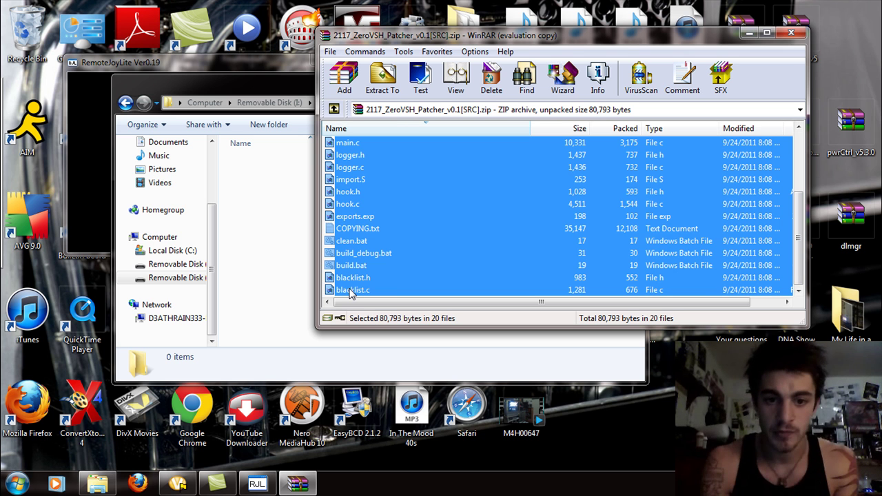
left_click(270, 235)
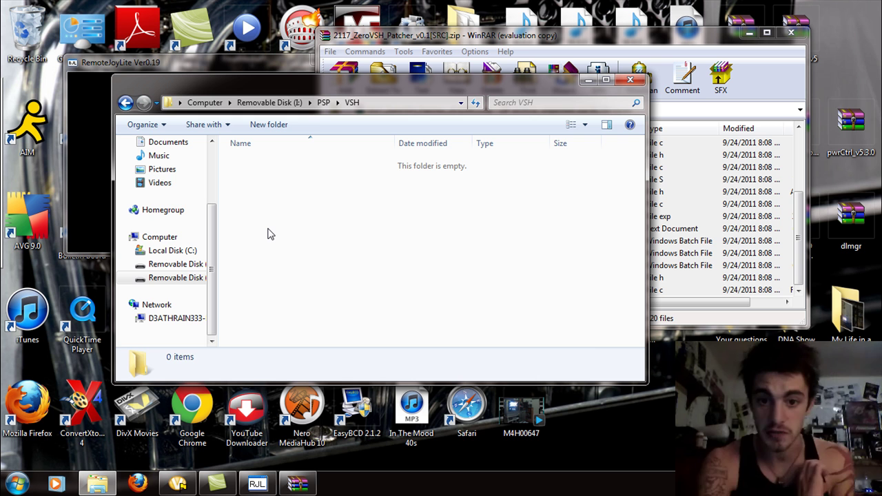
key("ctrl+v")
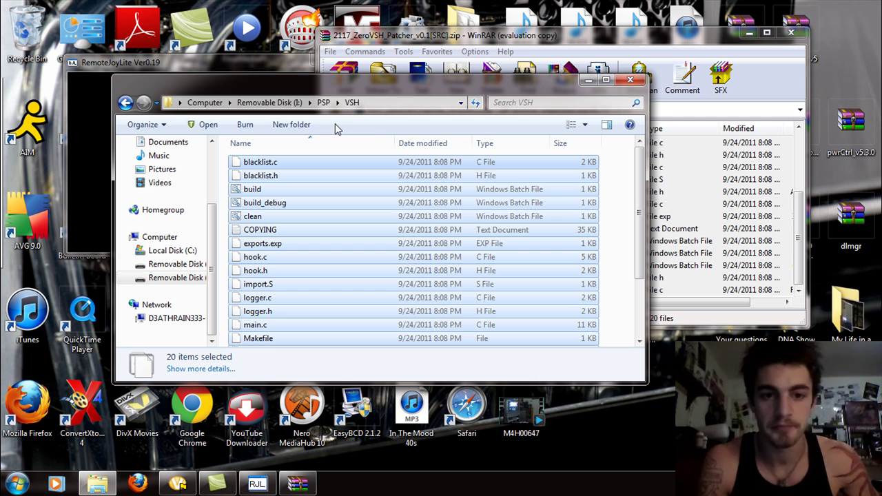
left_click(333, 162)
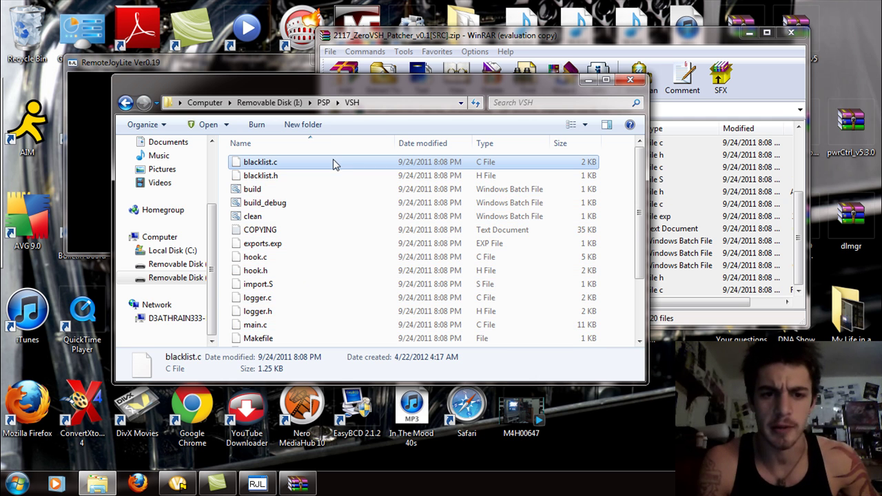
scroll(646, 263, "down", 2)
scroll(646, 264, "up", 2)
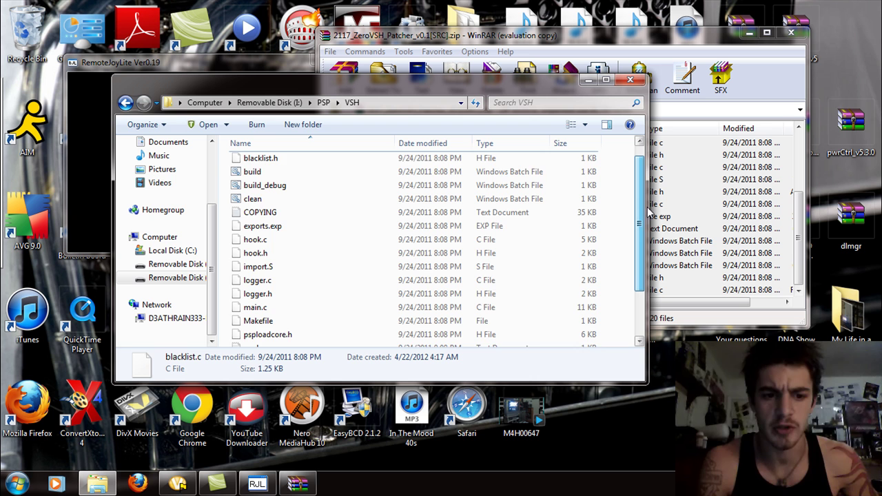
- Open the seplugins folder at the root of Removable Disk (I:) and close the ZeroVSH Patcher archive
left_click(124, 103)
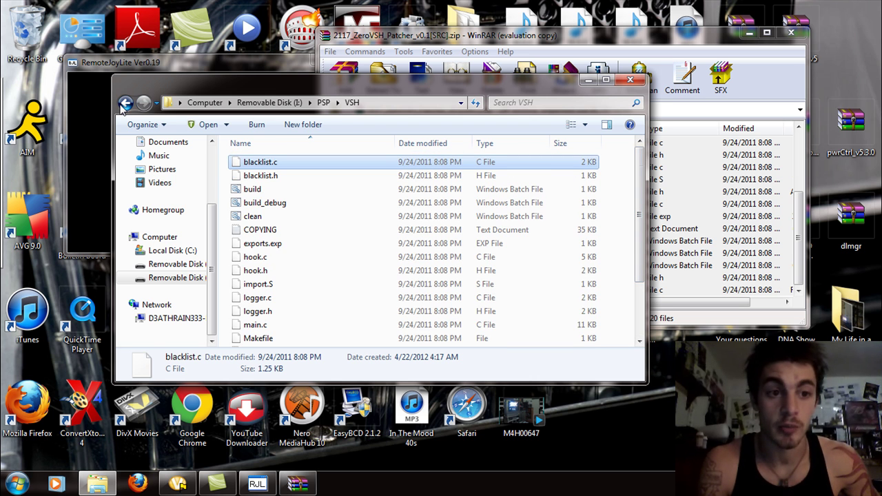
left_click(124, 104)
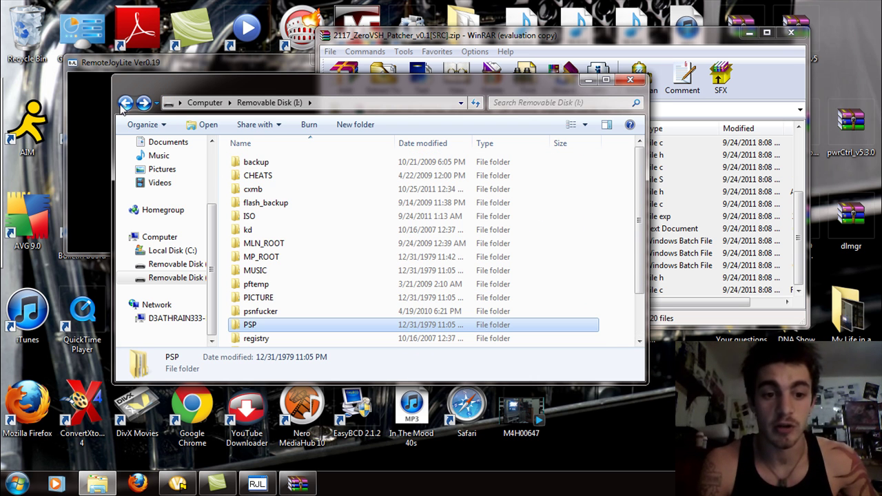
scroll(642, 261, "down", 2)
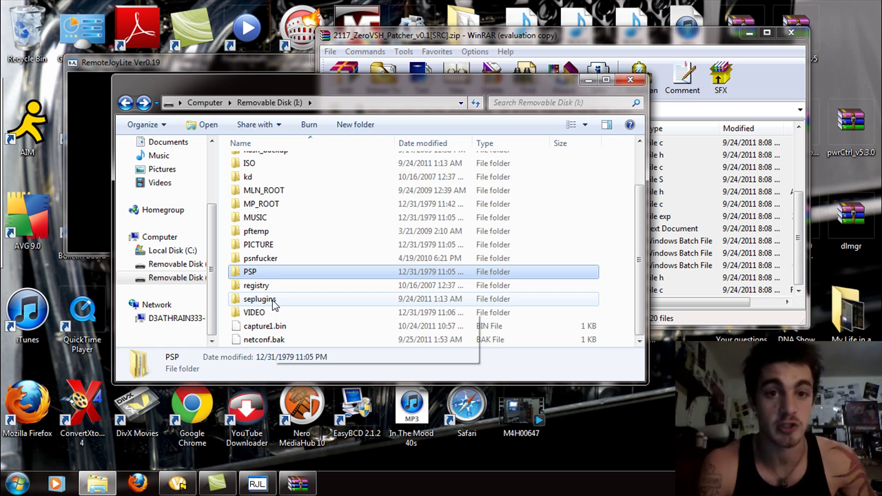
double_click(272, 301)
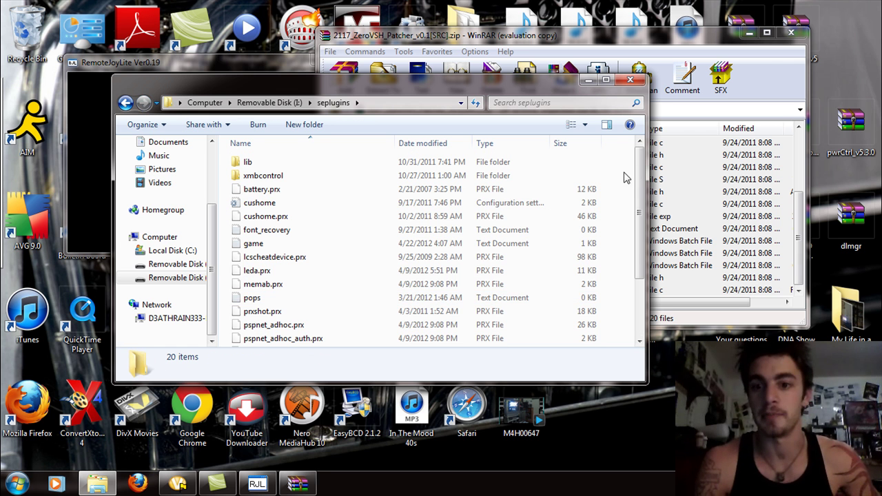
left_click(735, 40)
left_click(791, 33)
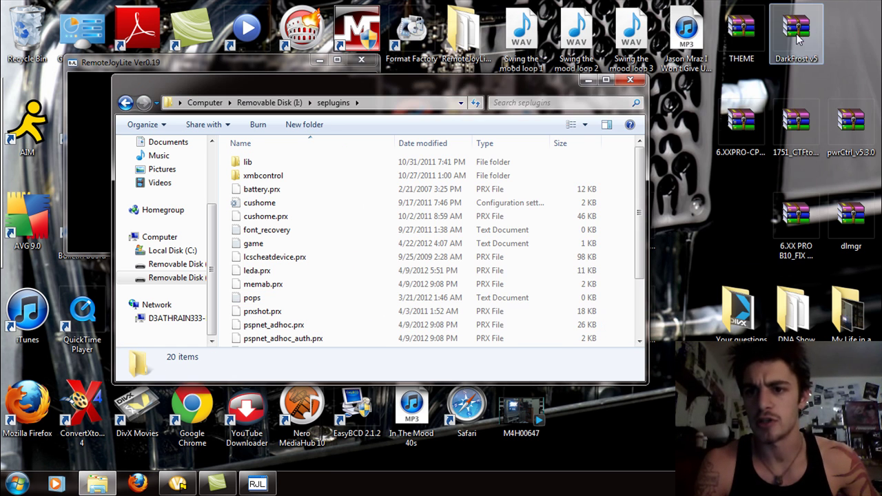
- Open the 2116_ZeroVSH_Patcher_v0.1[BIN] archive from the desktop beside the seplugins folder and read its readme.txt
left_click_drag(531, 91, 484, 86)
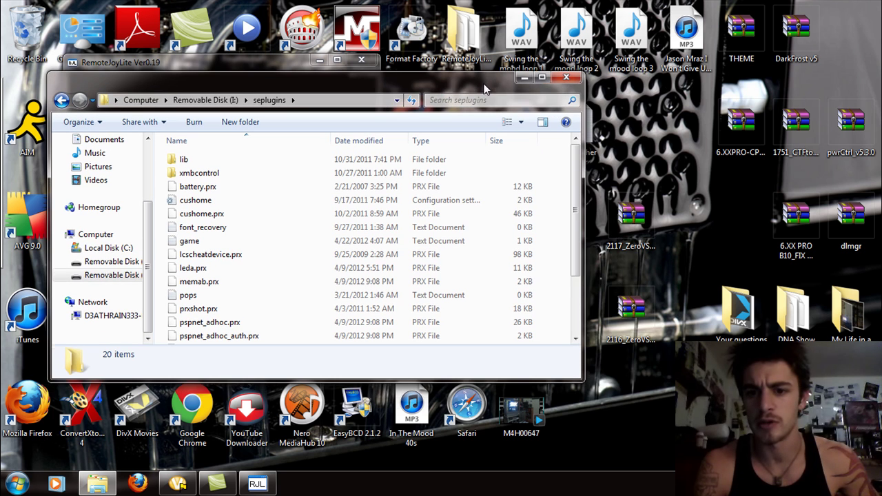
left_click(631, 309)
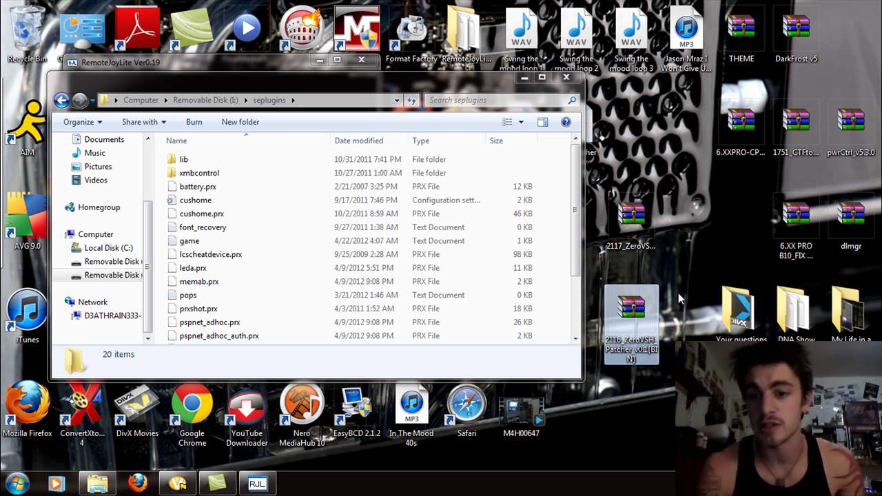
double_click(623, 308)
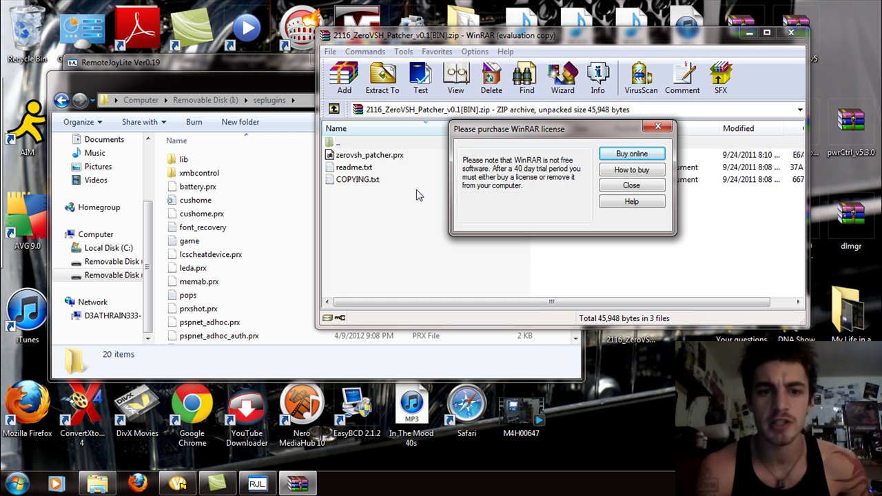
left_click(627, 186)
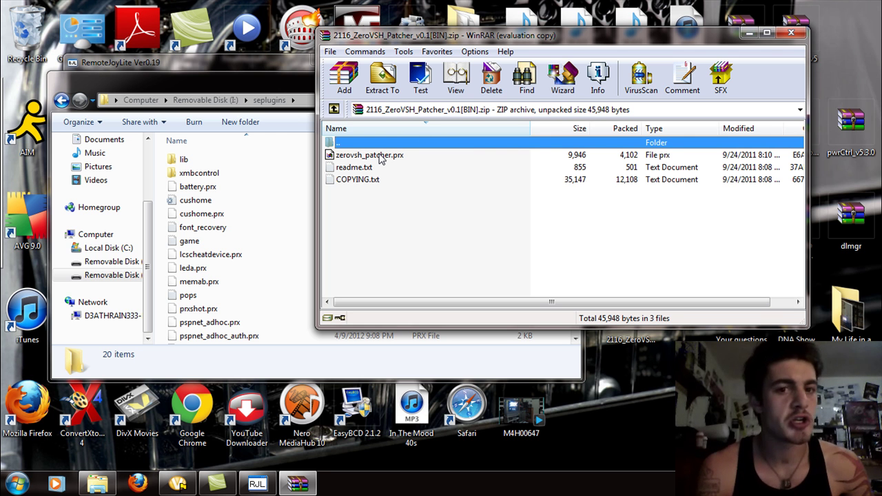
double_click(356, 167)
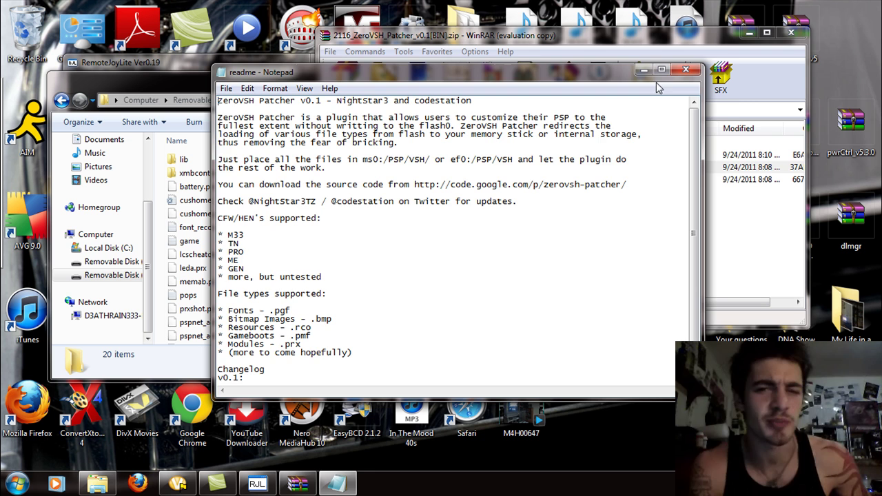
left_click(686, 70)
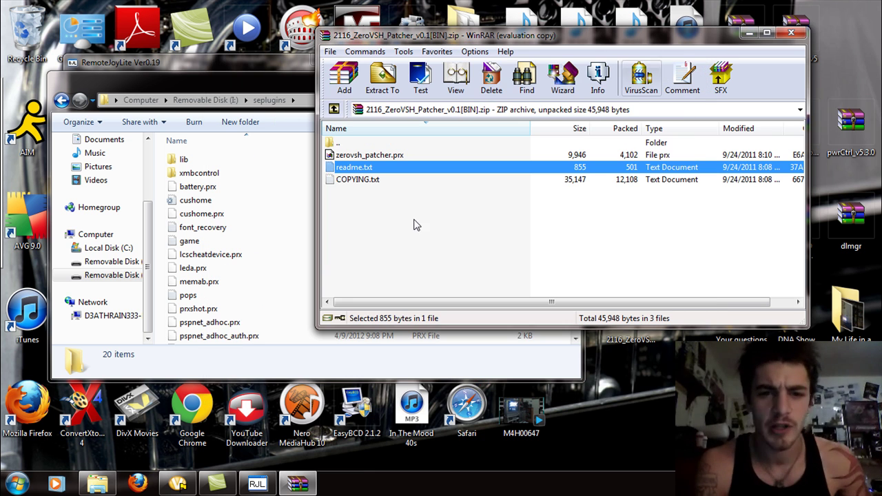
- Copy zerovsh_patcher.prx from the archive into the seplugins folder and copy its full file name to the clipboard
left_click(380, 157)
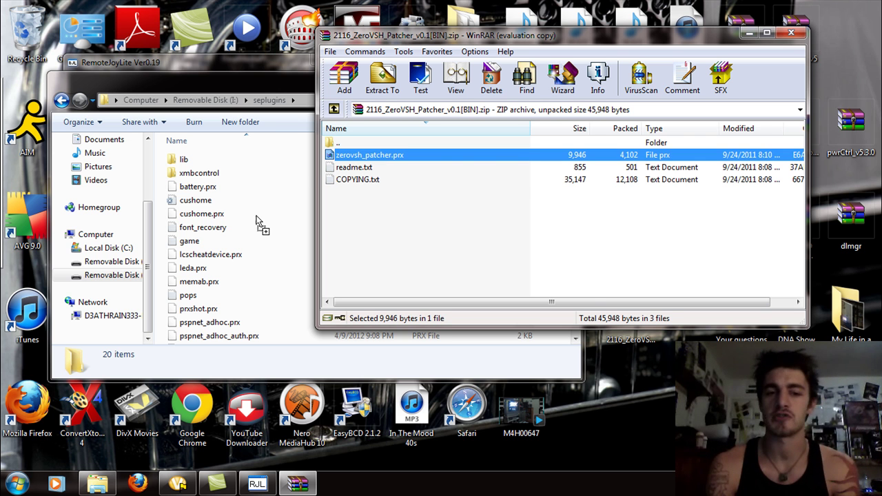
left_click(301, 250)
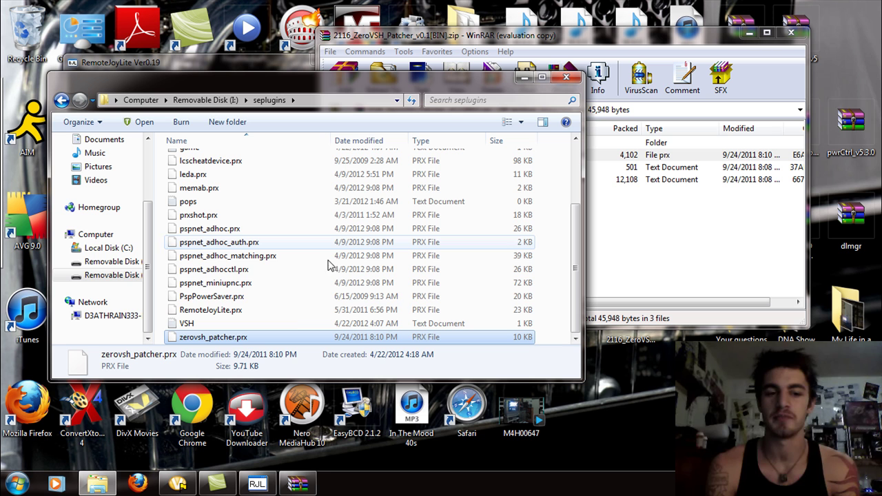
left_click(242, 337)
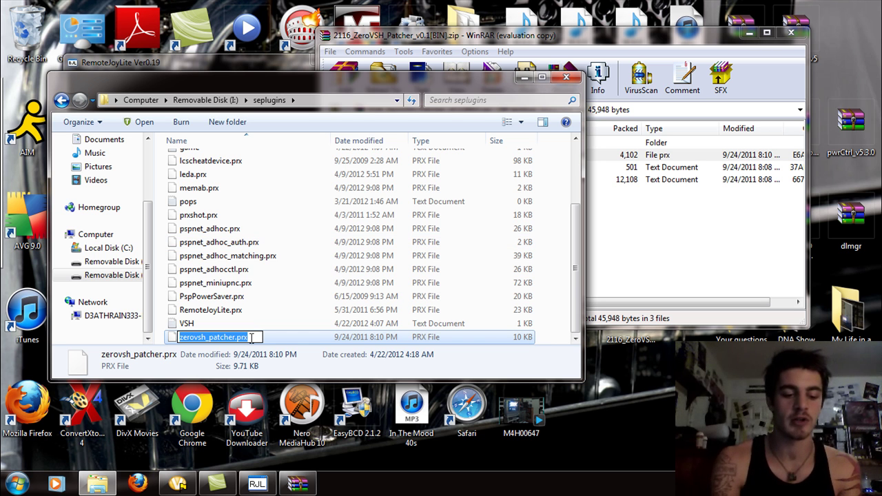
right_click(251, 337)
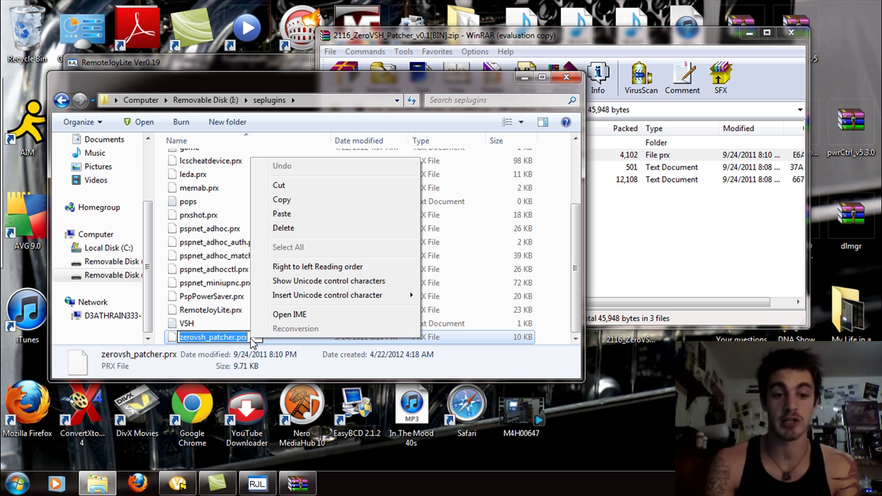
left_click(294, 199)
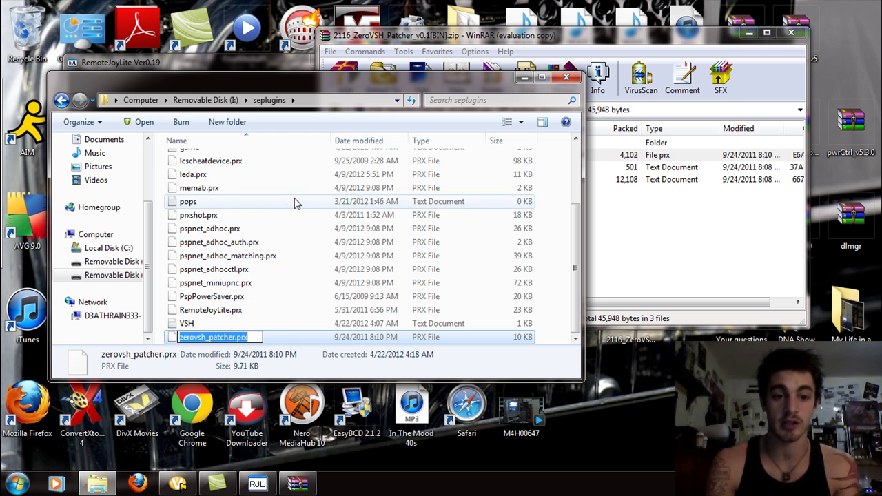
left_click(277, 204)
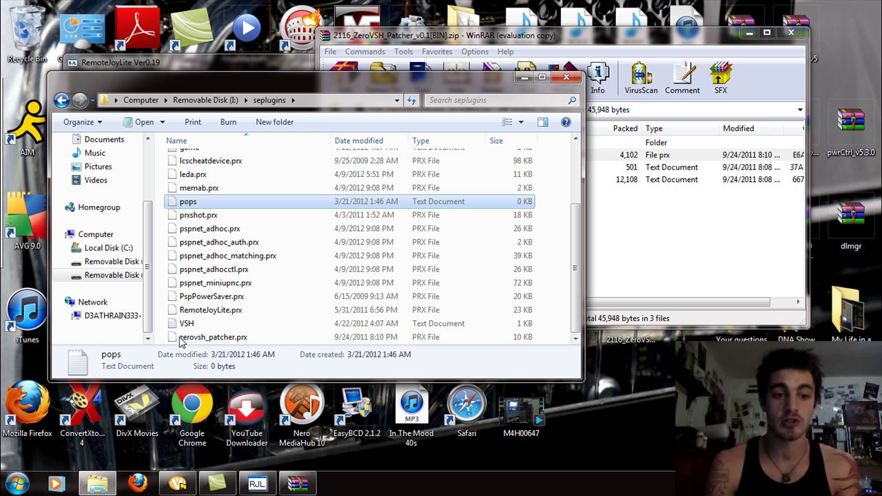
right_click(279, 312)
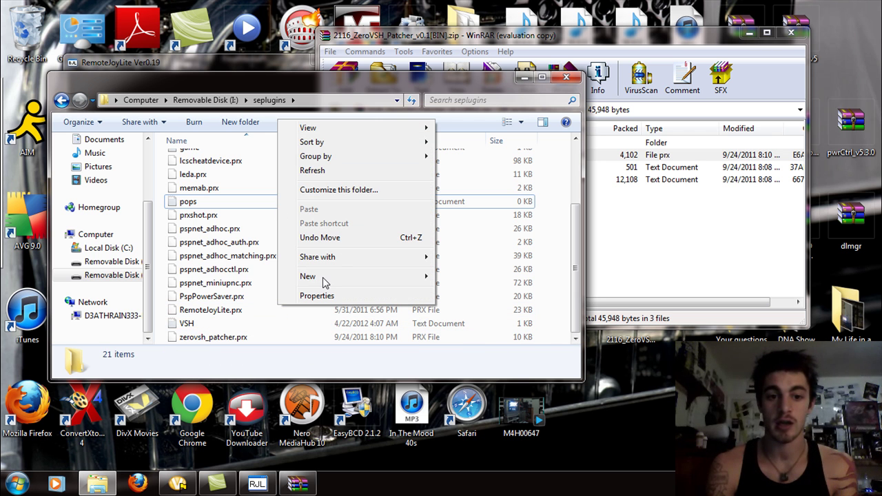
mouse_move(323, 278)
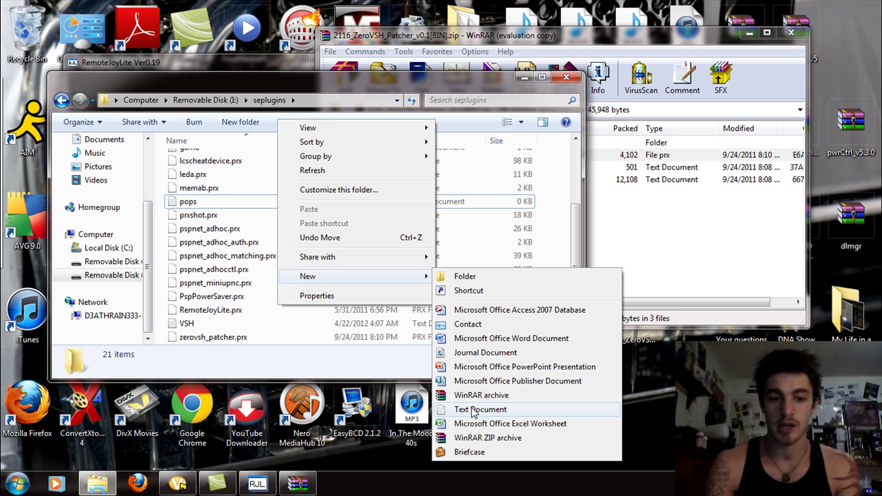
left_click(186, 324)
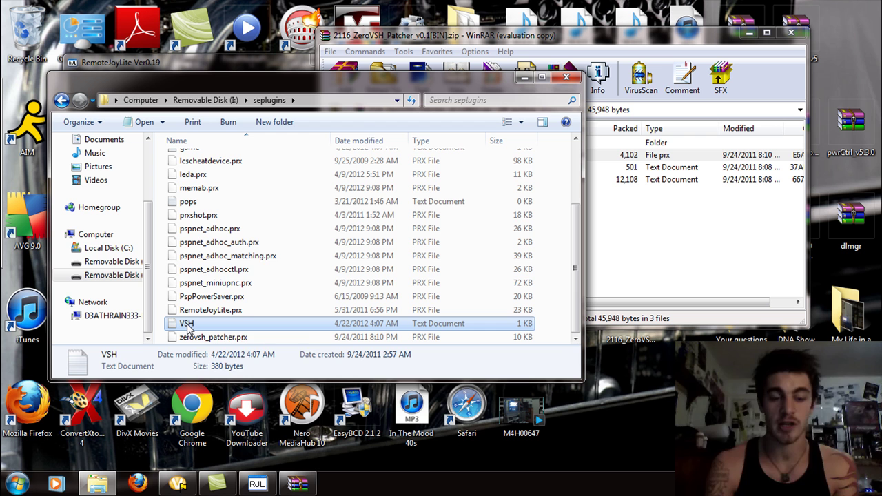
- Add the line "ef0:/seplugins/zerovsh_patcher.prx 1" at the end of the VSH text file, save it, and close the folder and archive windows
double_click(186, 324)
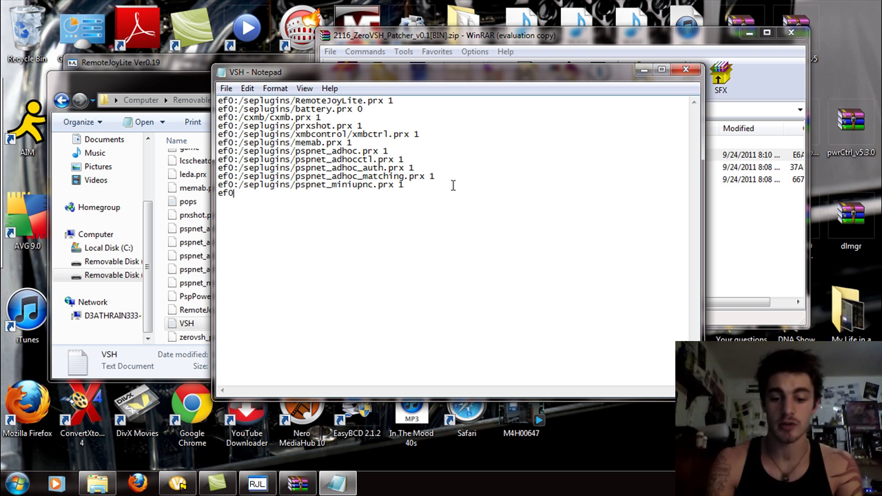
type("pl")
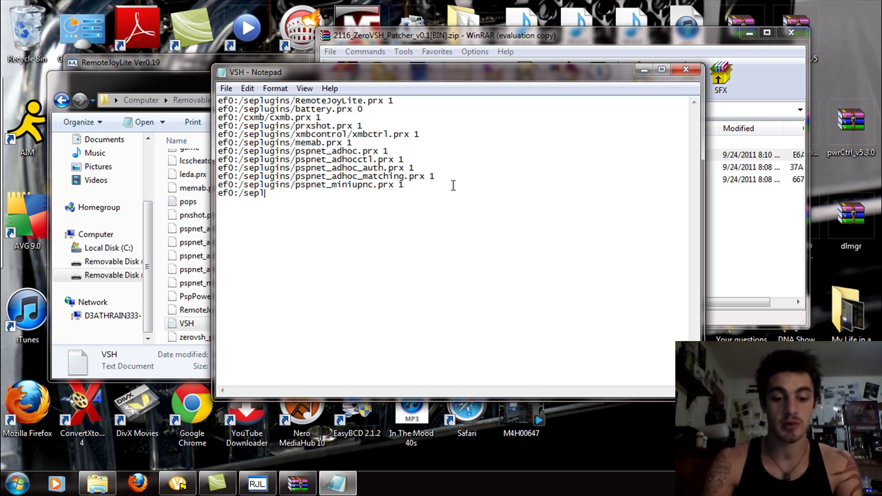
type("ugins/")
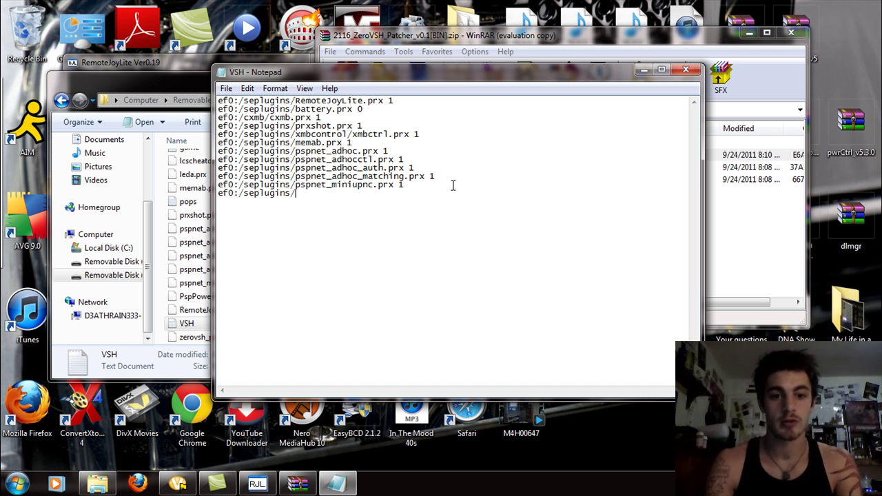
key("ctrl+v")
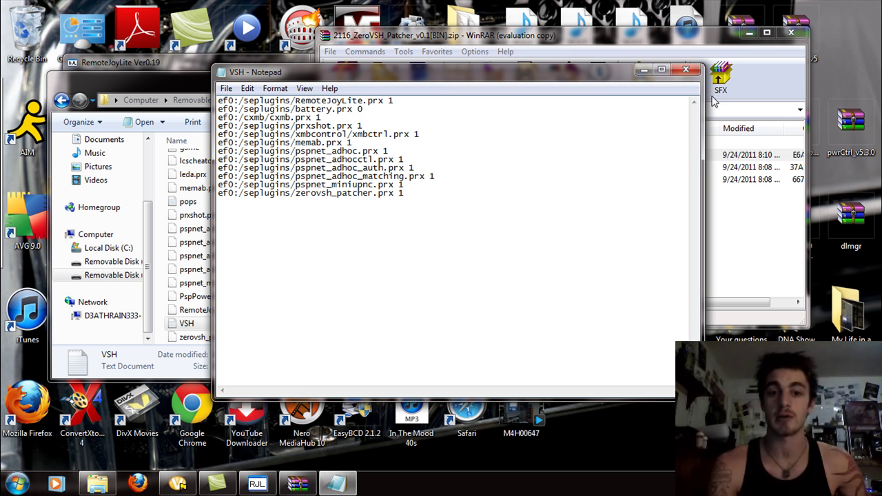
left_click(686, 70)
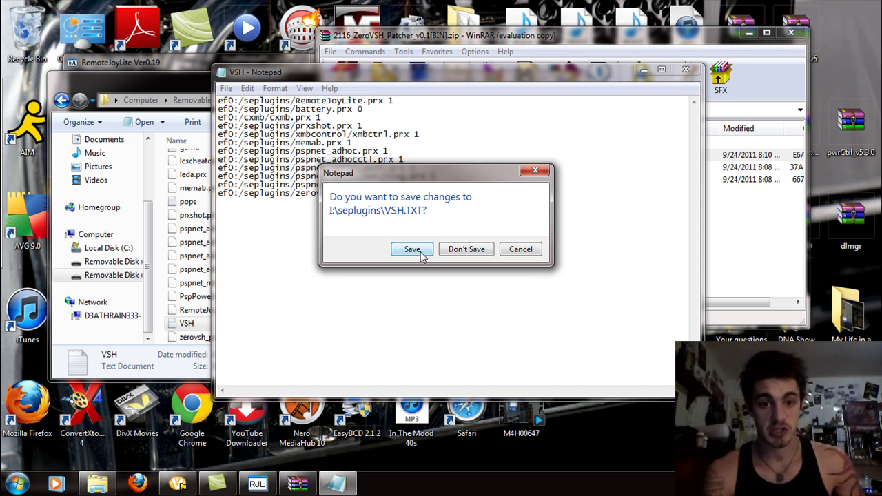
left_click(419, 252)
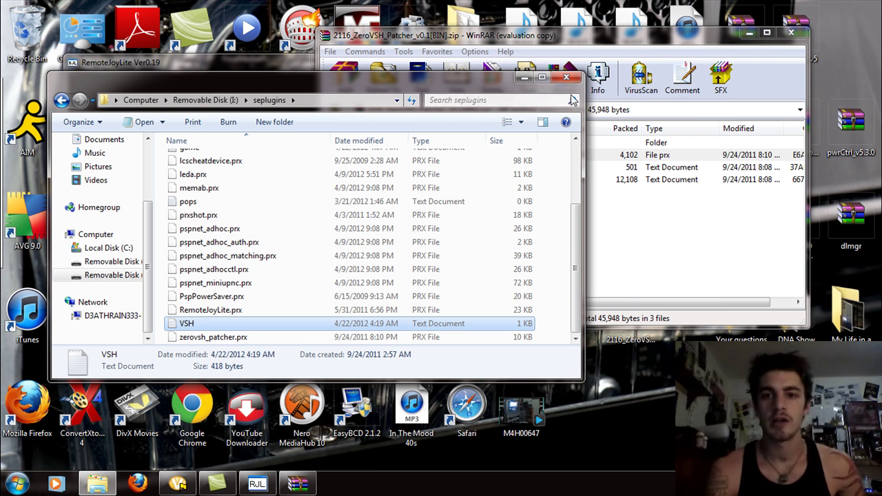
left_click(568, 78)
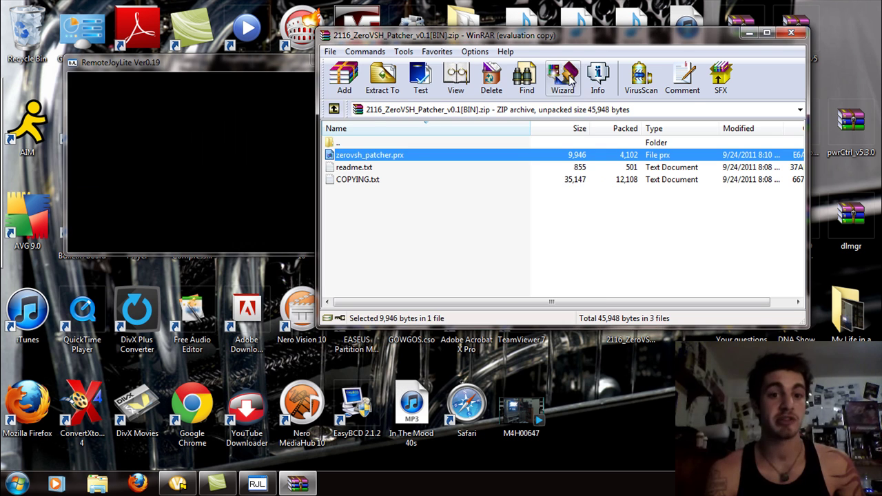
left_click(791, 32)
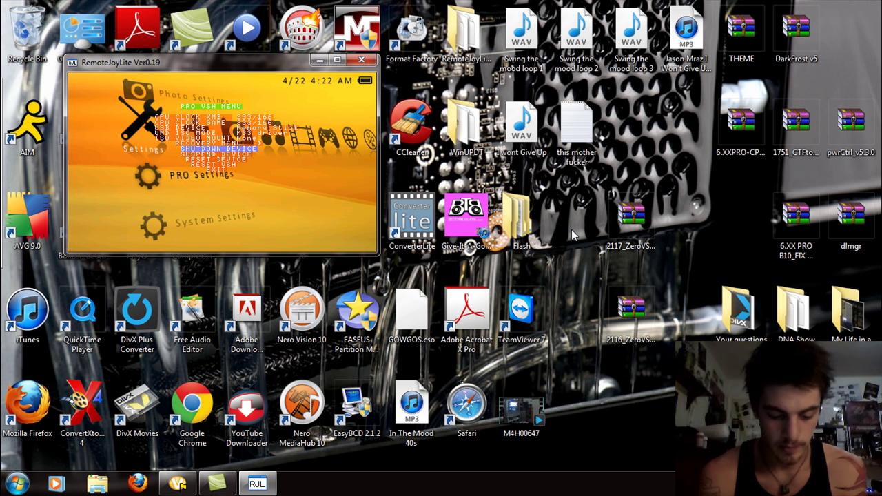
- Reopen the 2116_ZeroVSH_Patcher_v0.1[BIN] archive and review the install location, supported firmwares and supported file types in readme.txt
left_click(634, 313)
double_click(634, 314)
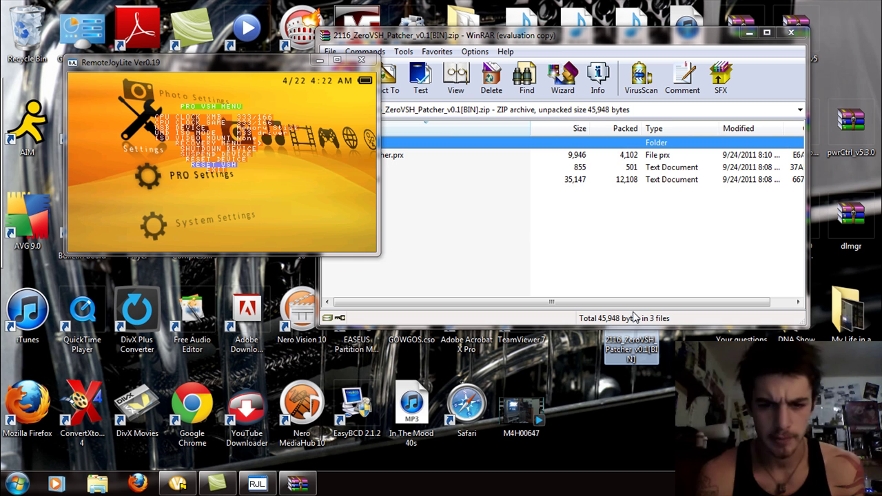
left_click(629, 184)
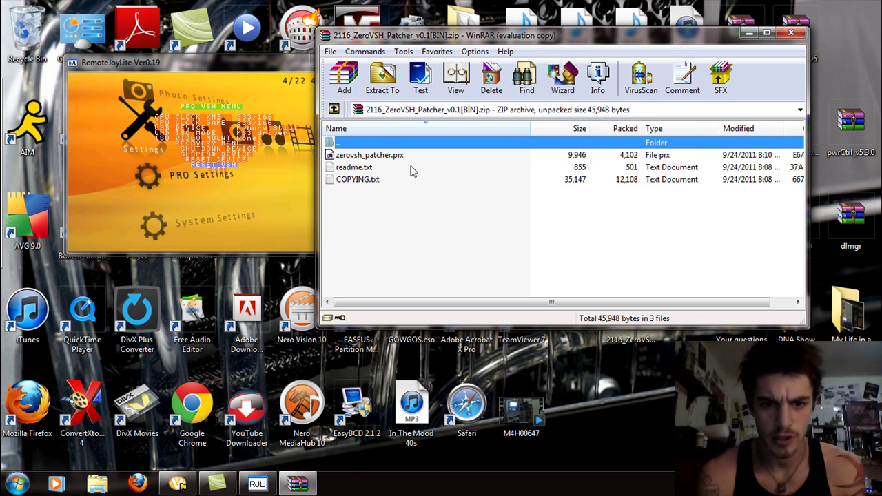
left_click(362, 168)
double_click(363, 170)
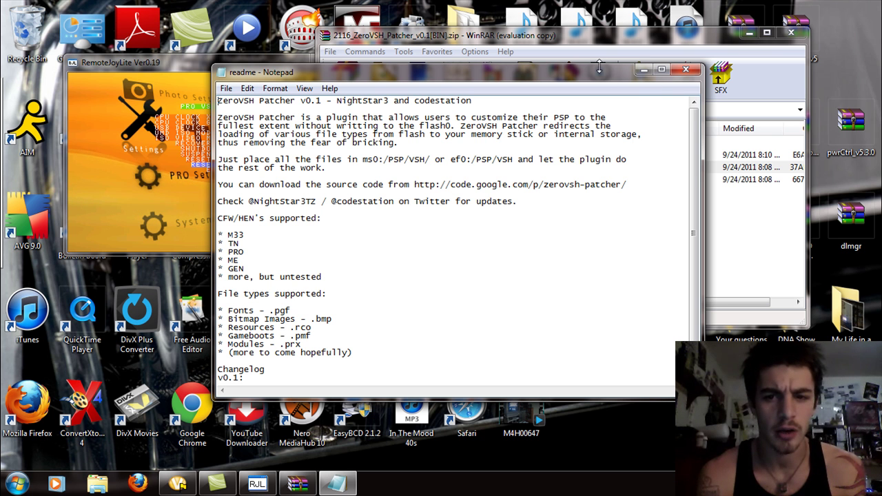
left_click_drag(599, 65, 597, 78)
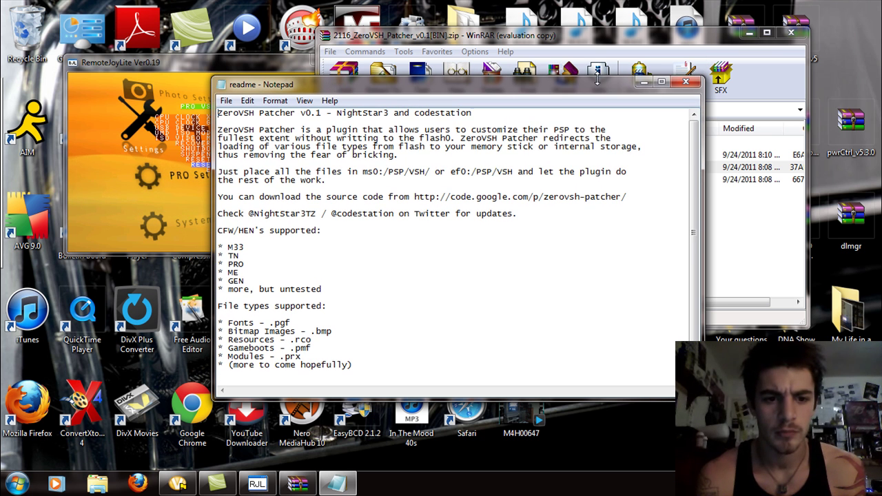
left_click_drag(698, 181, 696, 217)
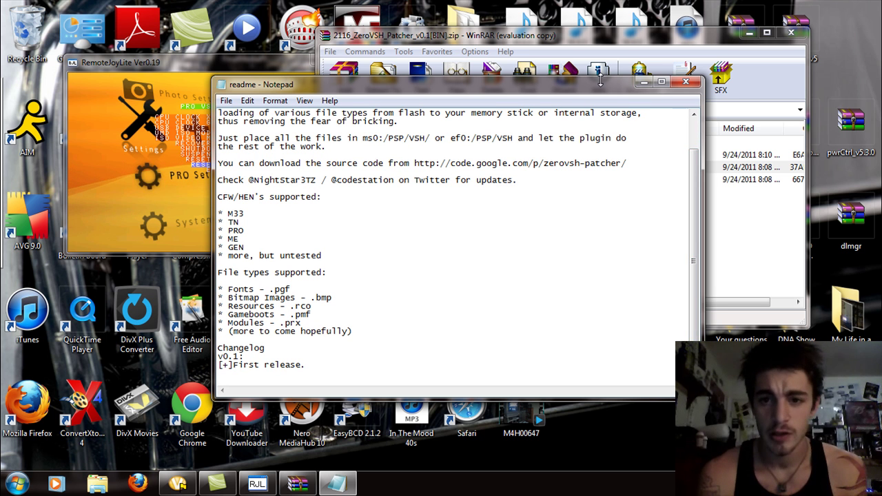
left_click_drag(599, 90, 619, 103)
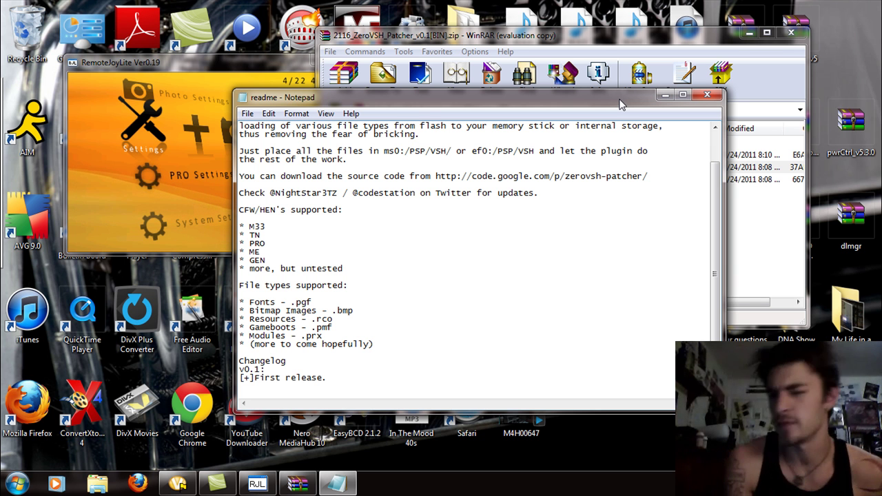
left_click_drag(614, 99, 605, 81)
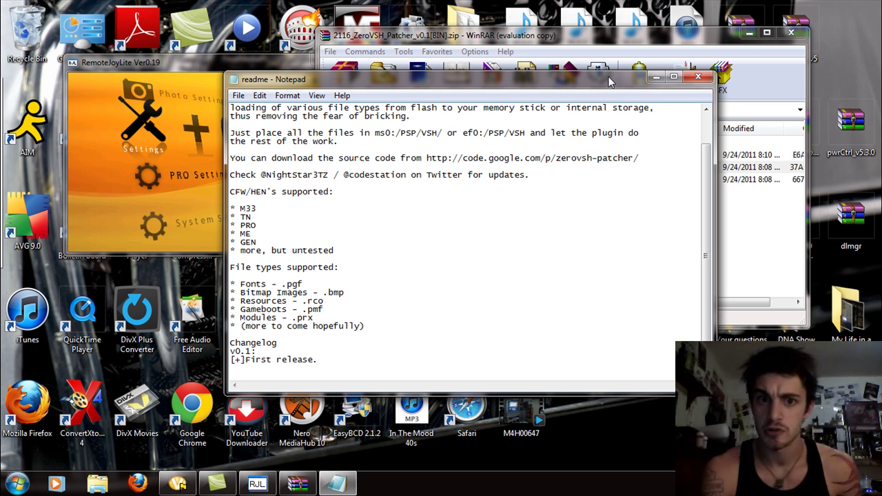
left_click_drag(608, 81, 613, 85)
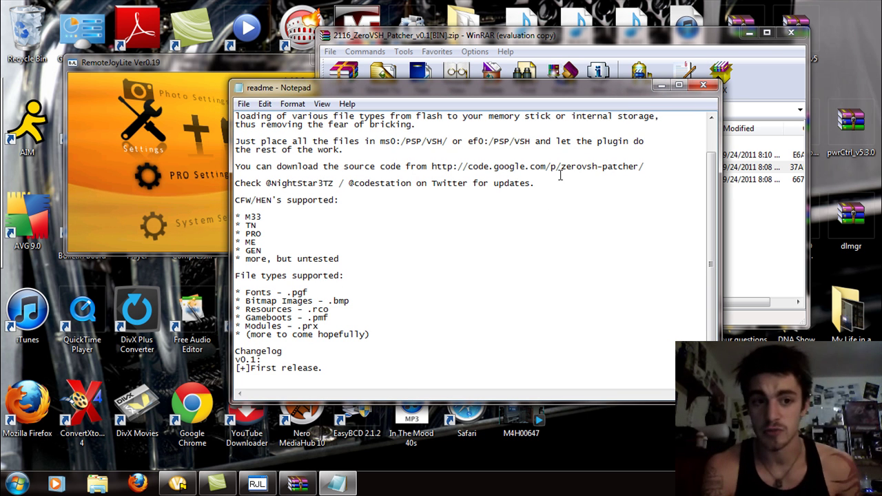
left_click(703, 84)
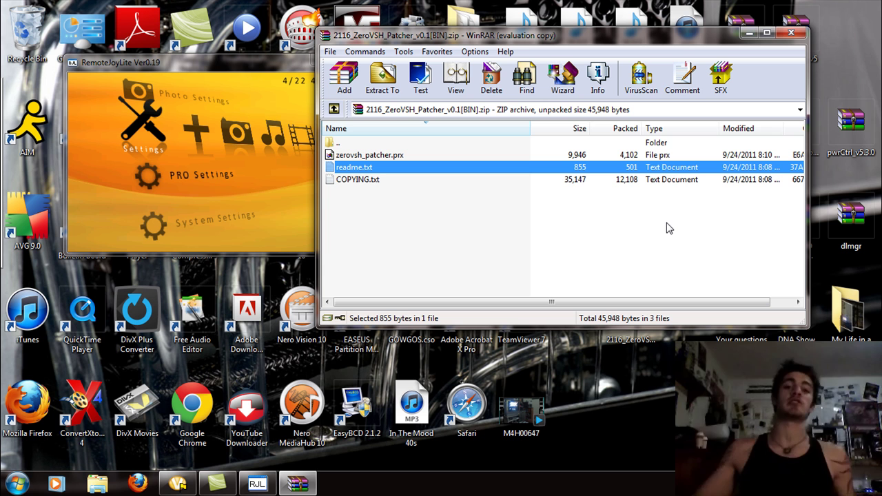